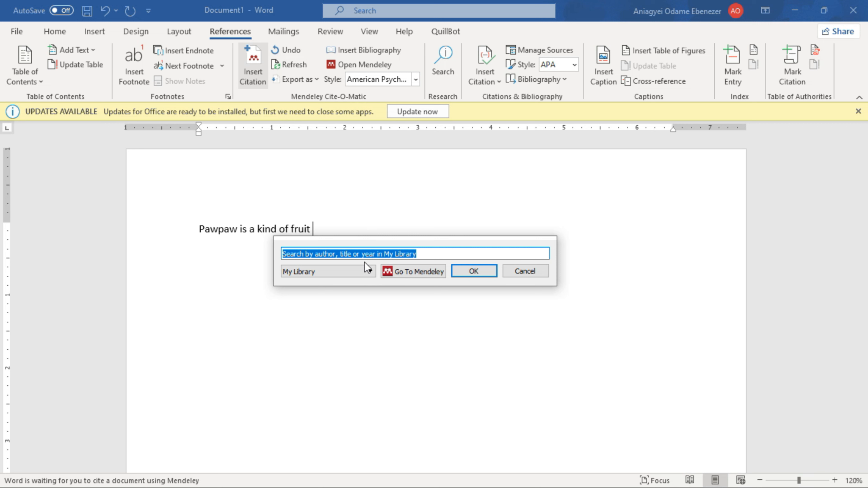
Step: Switch to Mendeley Desktop from the citation dialog and search the library for "parasi"
{"action": "left_click", "coordinate": [399, 271]}
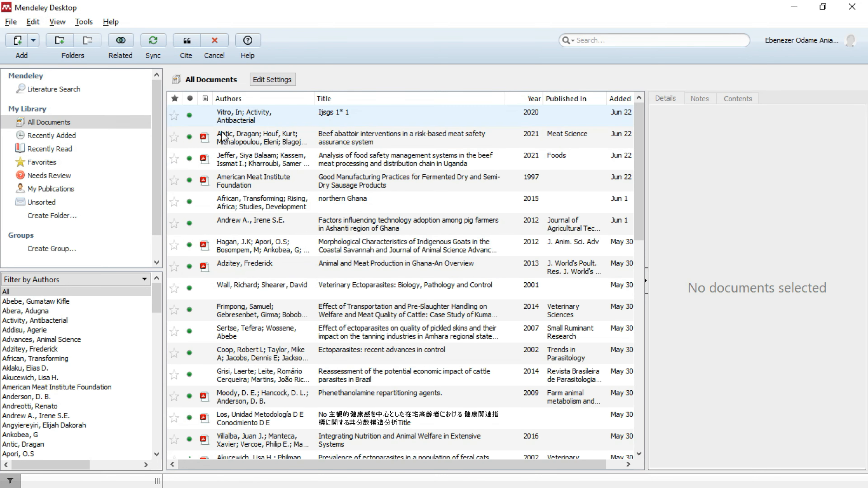
{"action": "scroll", "coordinate": [324, 205], "scroll_direction": "down", "scroll_amount": 5}
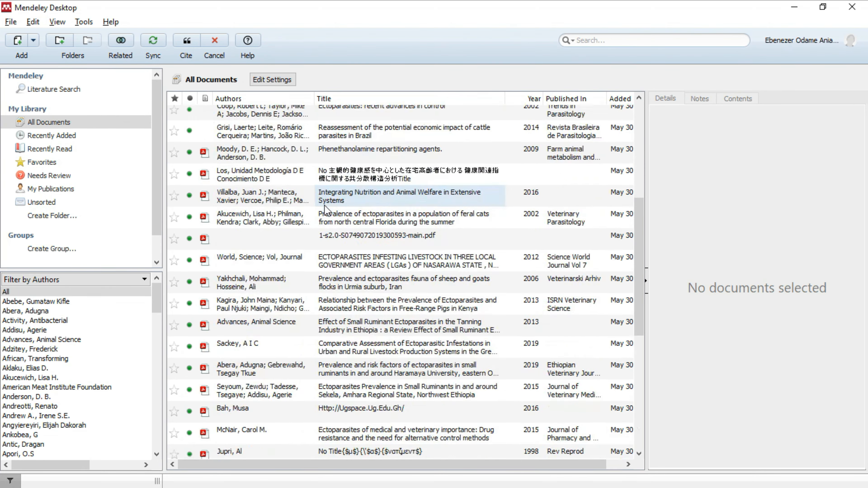
{"action": "scroll", "coordinate": [325, 205], "scroll_direction": "up", "scroll_amount": 5}
{"action": "left_click", "coordinate": [600, 41]}
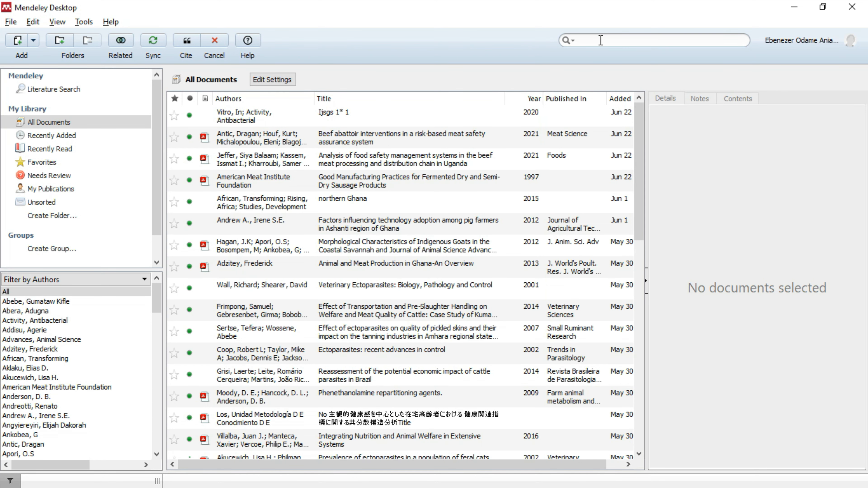
{"action": "type", "text": "parasi"}
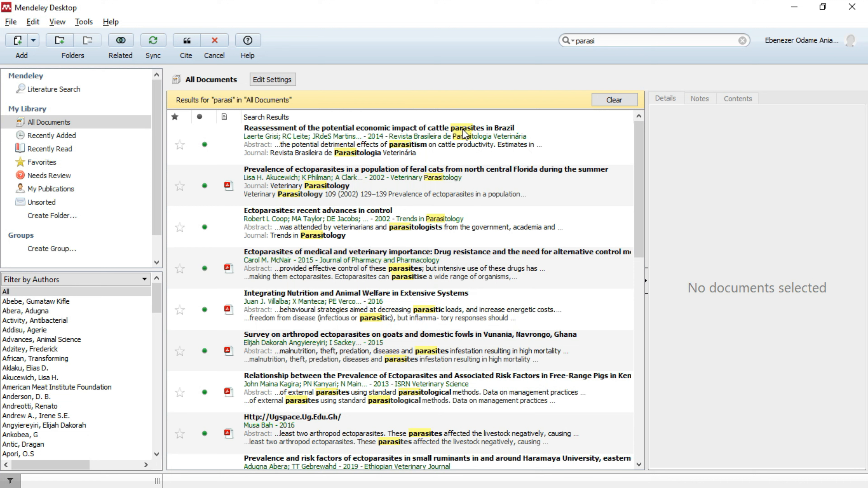
Step: Cite the paper "Reassessment of the potential economic impact of cattle parasites in Brazil" after the Pawpaw sentence in Word
{"action": "left_click", "coordinate": [464, 134]}
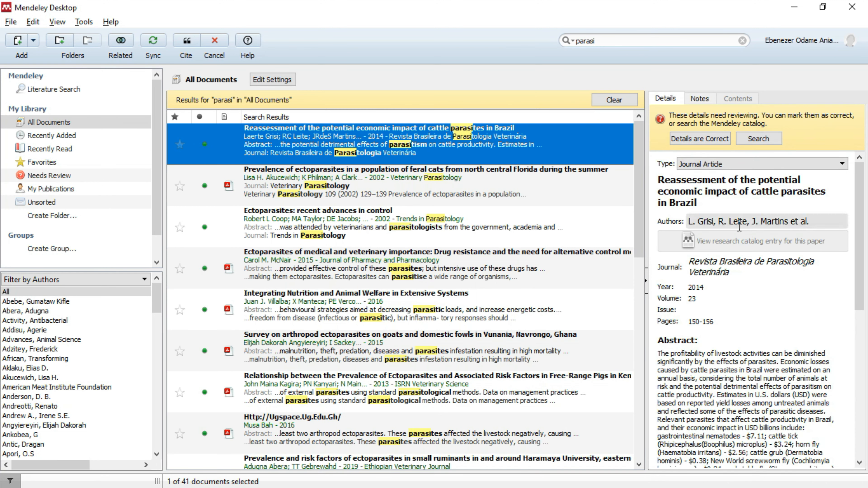
{"action": "scroll", "coordinate": [752, 224], "scroll_direction": "down", "scroll_amount": 5}
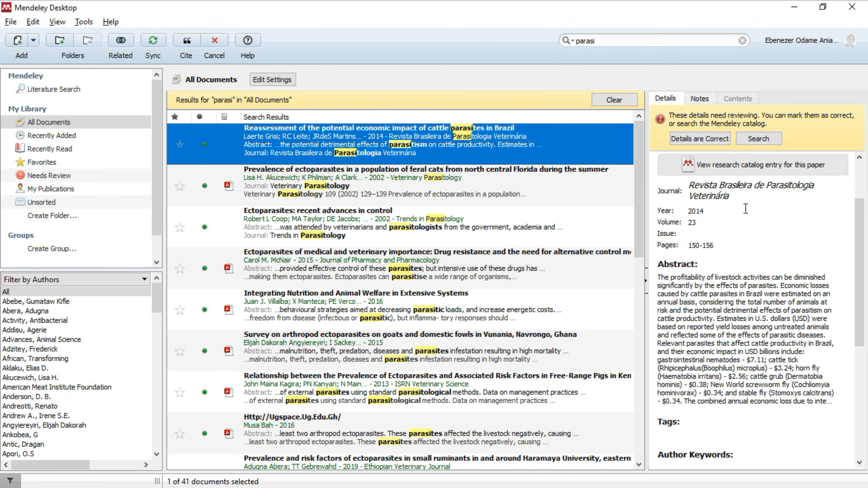
{"action": "scroll", "coordinate": [759, 314], "scroll_direction": "up", "scroll_amount": 5}
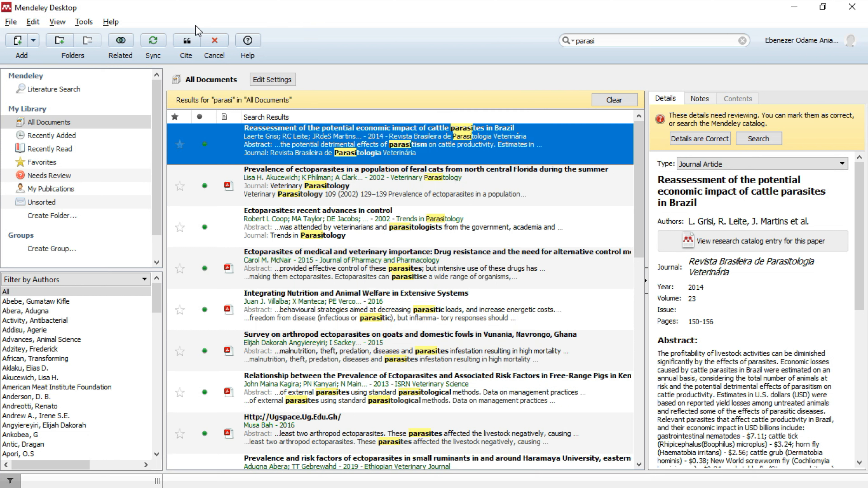
{"action": "left_click", "coordinate": [192, 44]}
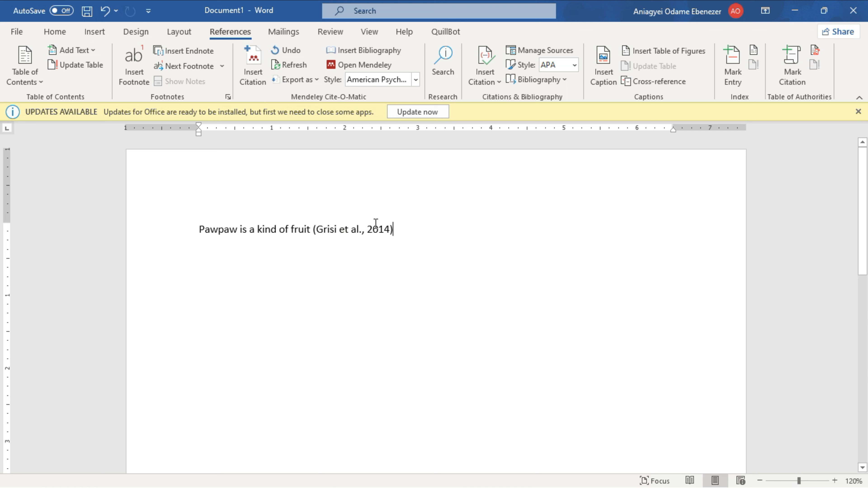
Step: Italicize "et al" in the citation that follows the Pawpaw sentence
{"action": "left_click", "coordinate": [343, 229]}
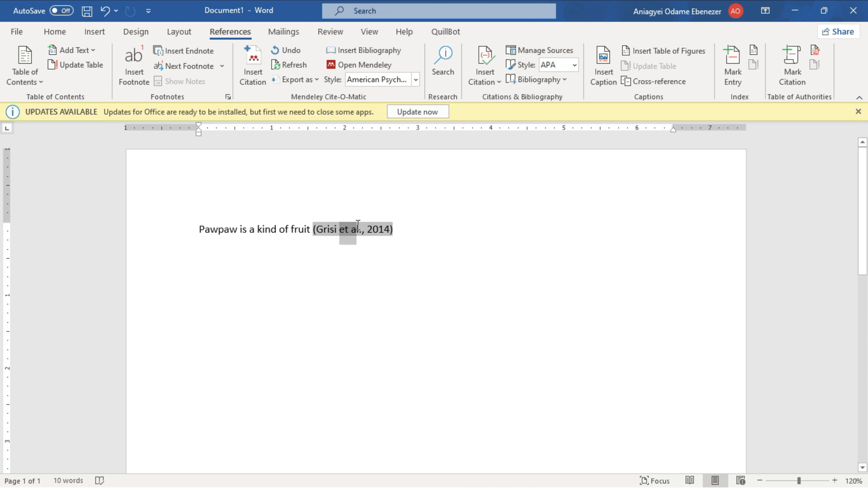
{"action": "left_click_drag", "start_coordinate": [359, 222], "coordinate": [360, 226]}
{"action": "key", "text": "ctrl+i"}
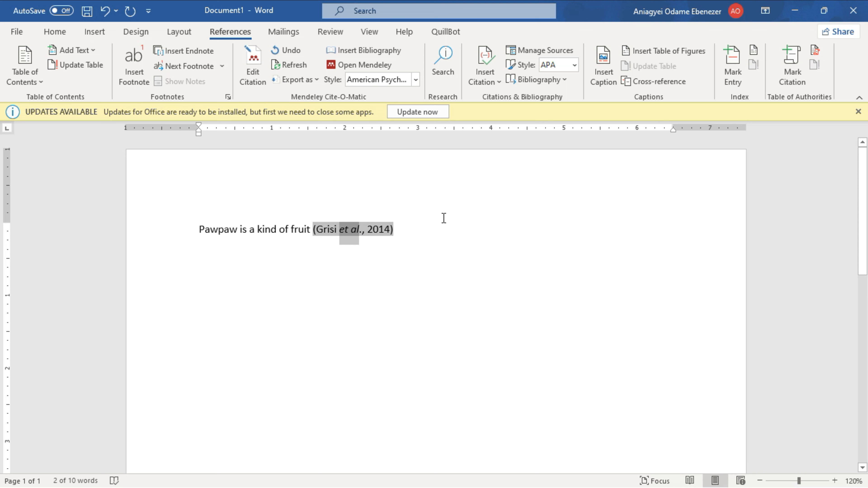
Step: Add a new line below the Pawpaw sentence reading "Parasites are worrying"
{"action": "left_click", "coordinate": [419, 228]}
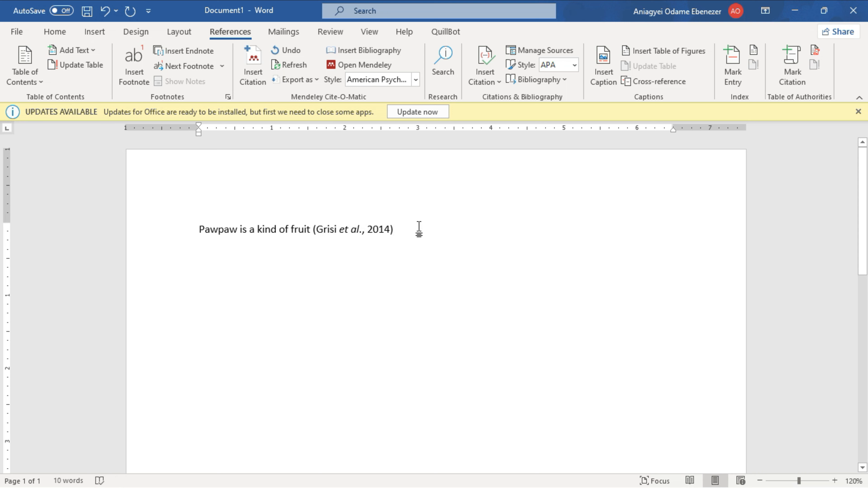
{"action": "key", "text": "Return"}
{"action": "type", "text": "Paras"}
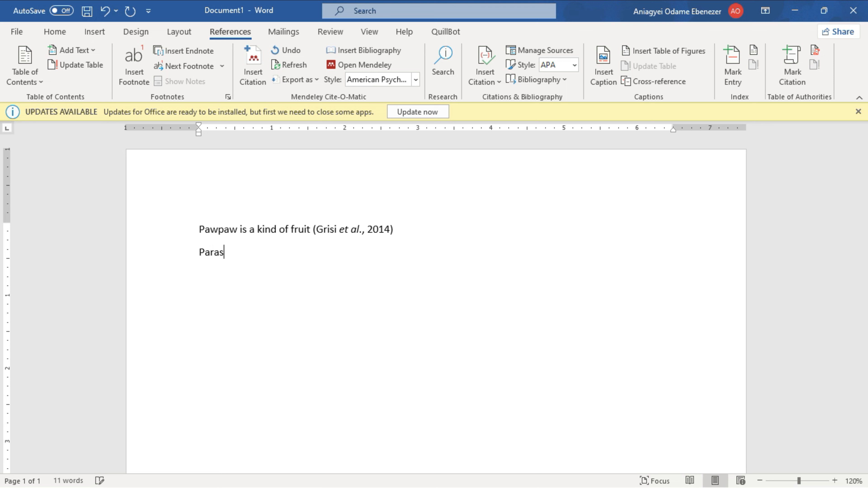
{"action": "type", "text": "ites are  worrying"}
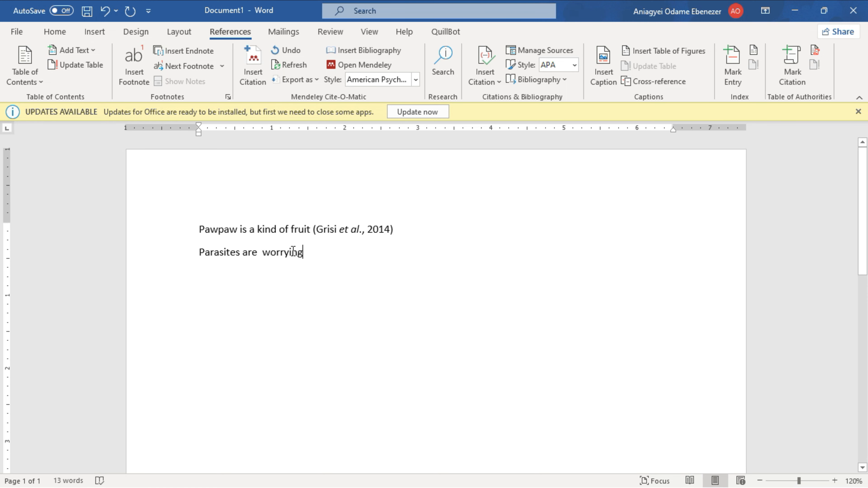
Step: Start a Mendeley citation after "worrying" and search the Mendeley library for "worry"
{"action": "left_click", "coordinate": [253, 65]}
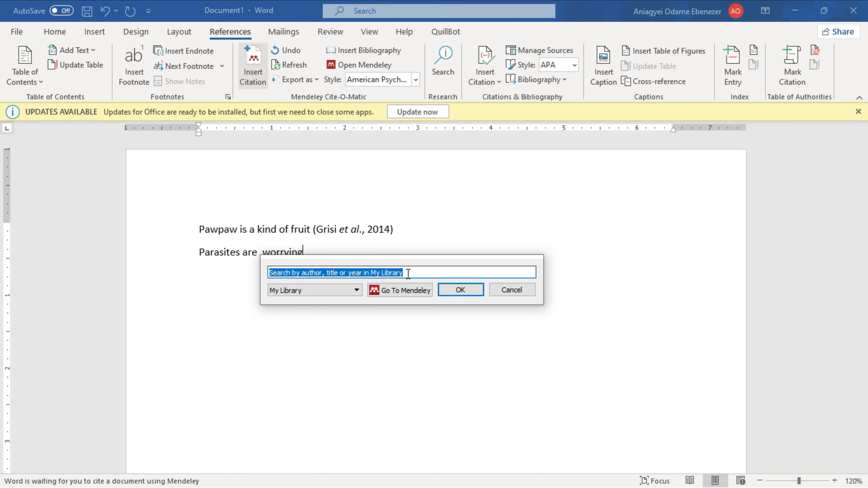
{"action": "left_click", "coordinate": [393, 294]}
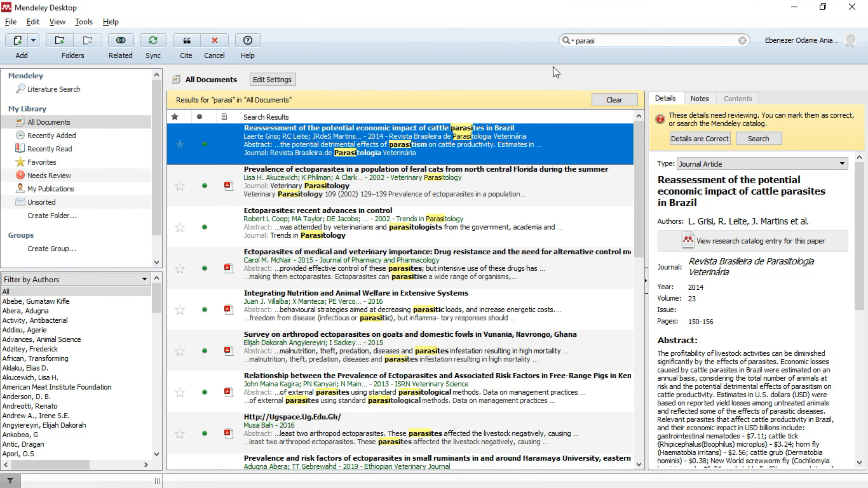
{"action": "left_click_drag", "start_coordinate": [607, 40], "coordinate": [559, 44]}
{"action": "type", "text": "worry"}
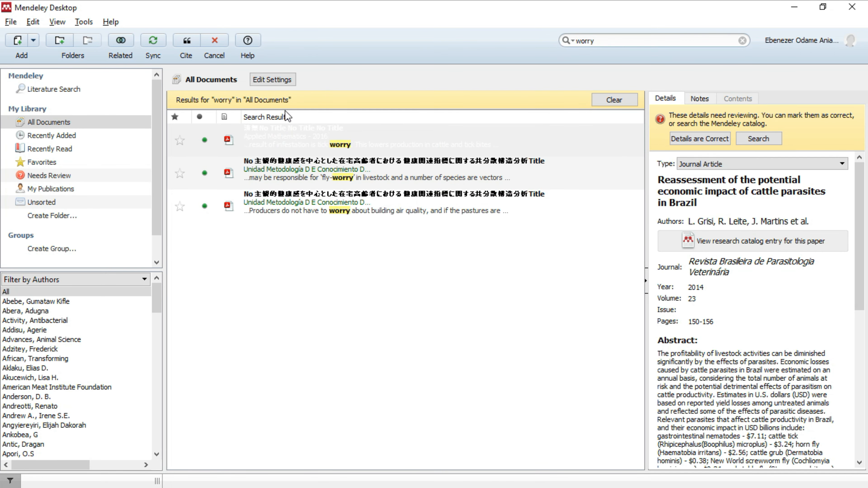
Step: Try to cite the 2016 Applied Mathematics search result after the word "worrying"
{"action": "left_click", "coordinate": [352, 130]}
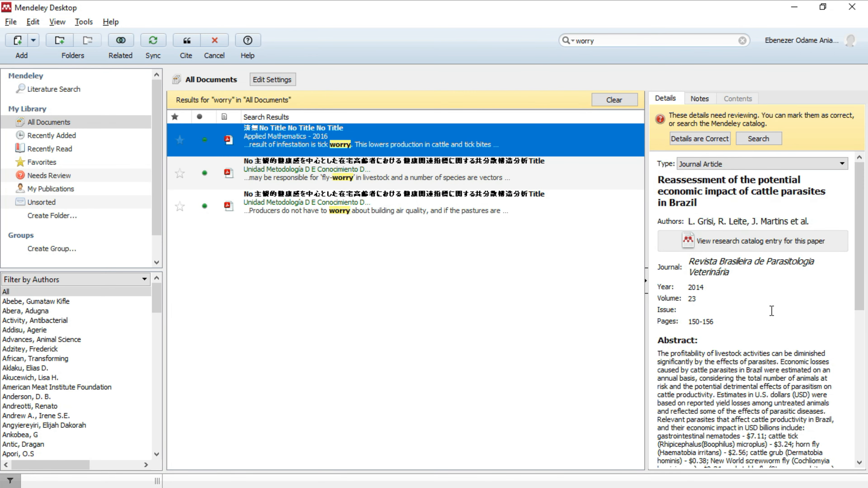
{"action": "scroll", "coordinate": [772, 308], "scroll_direction": "down", "scroll_amount": 3}
{"action": "scroll", "coordinate": [770, 304], "scroll_direction": "up", "scroll_amount": 3}
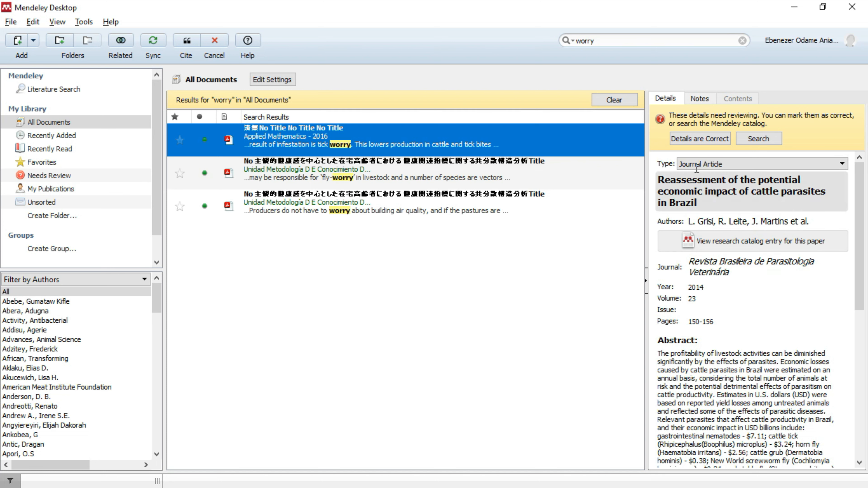
{"action": "left_click", "coordinate": [187, 48]}
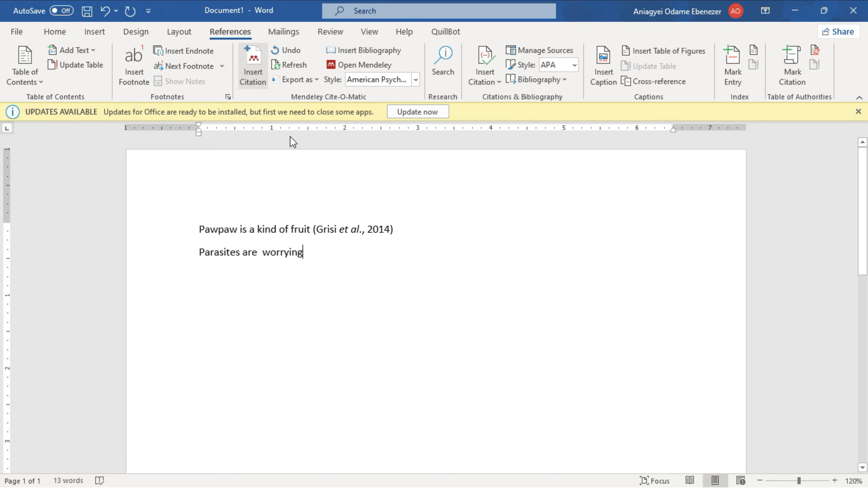
Step: Italicize "et al" in the citation on the second line and place the cursor at that line's end
{"action": "left_click_drag", "start_coordinate": [350, 252], "coordinate": [330, 253]}
{"action": "key", "text": "ctrl+i"}
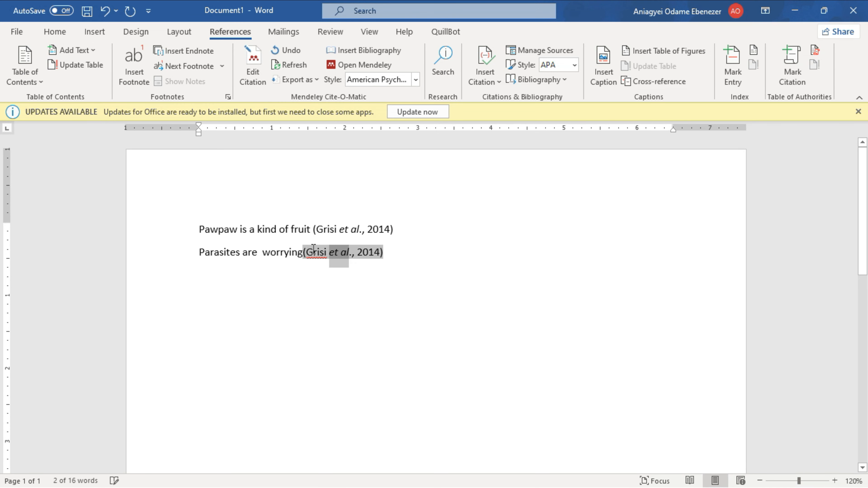
{"action": "left_click", "coordinate": [410, 252]}
Step: Add a bold "Bibliography" heading below the two sentences, leaving two blank lines above it and starting a new line beneath it
{"action": "key", "text": "Return"}
{"action": "key", "text": "Return"}
{"action": "key", "text": "Return"}
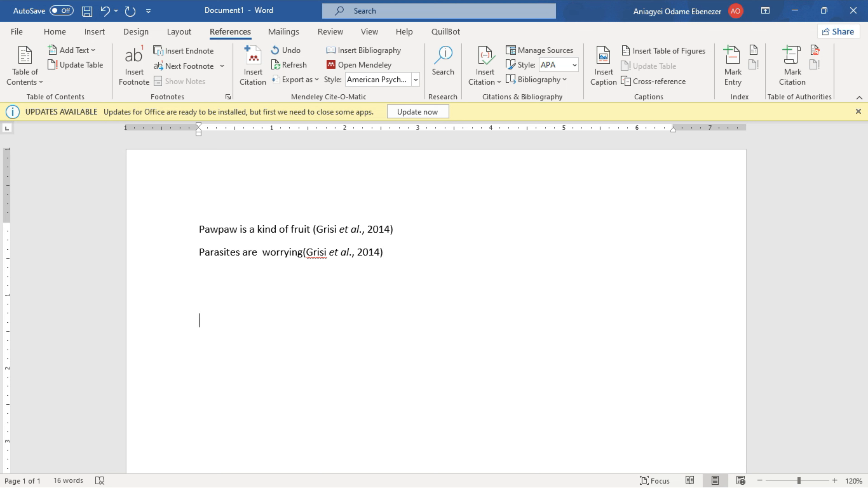
{"action": "type", "text": "Bi"}
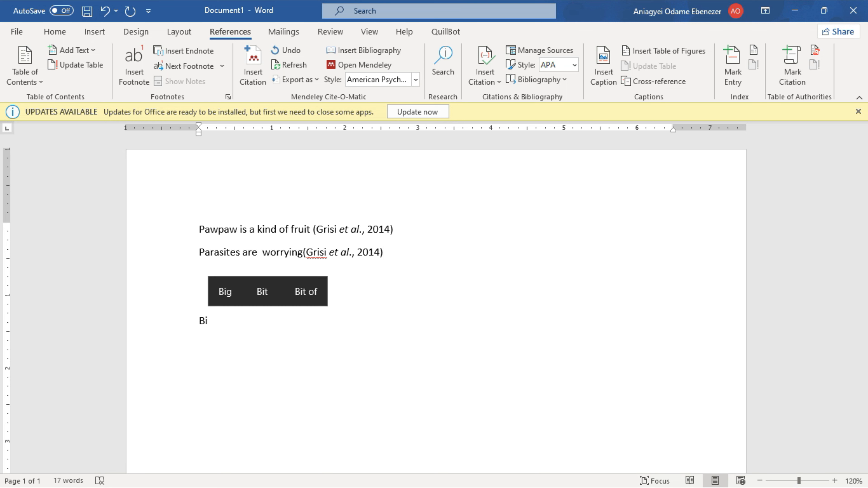
{"action": "type", "text": "bliogra"}
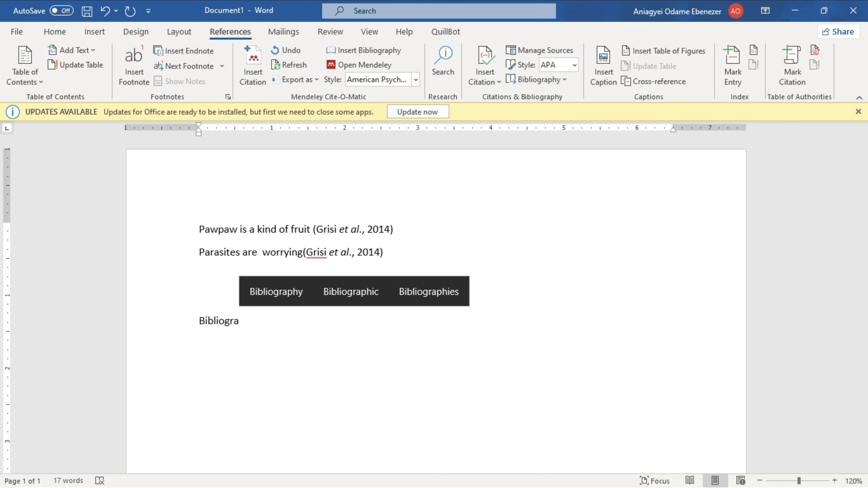
{"action": "type", "text": "phy"}
{"action": "key", "text": "Return"}
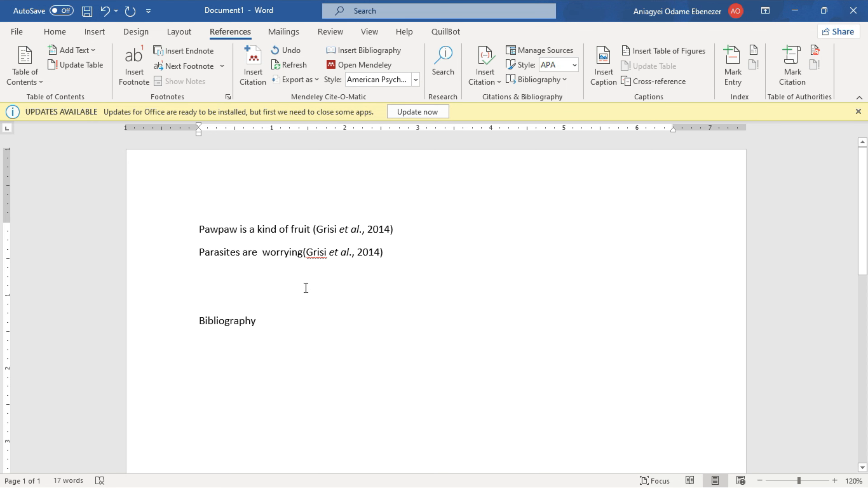
{"action": "double_click", "coordinate": [227, 318]}
{"action": "key", "text": "ctrl+b"}
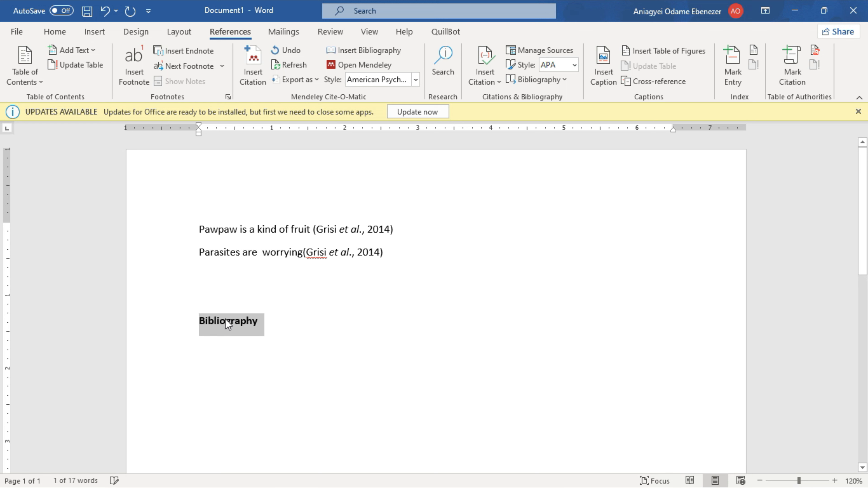
Step: Insert the Mendeley bibliography on the empty line under the "Bibliography" heading
{"action": "left_click", "coordinate": [221, 354]}
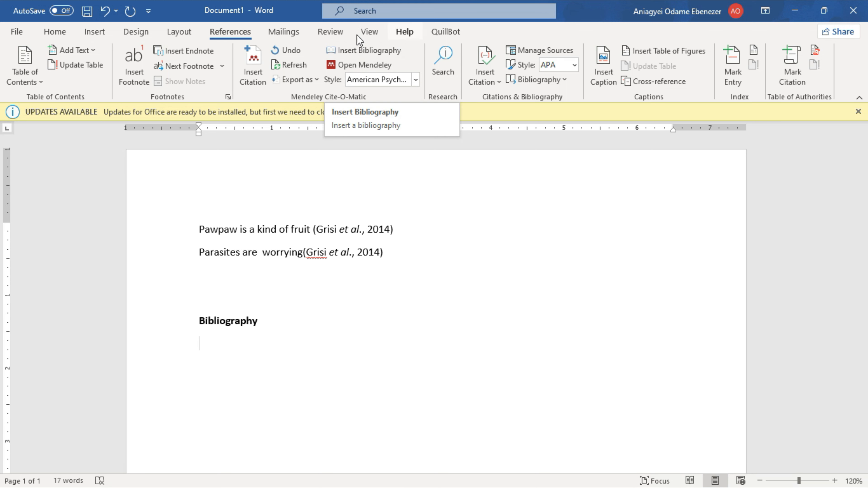
{"action": "left_click", "coordinate": [376, 49]}
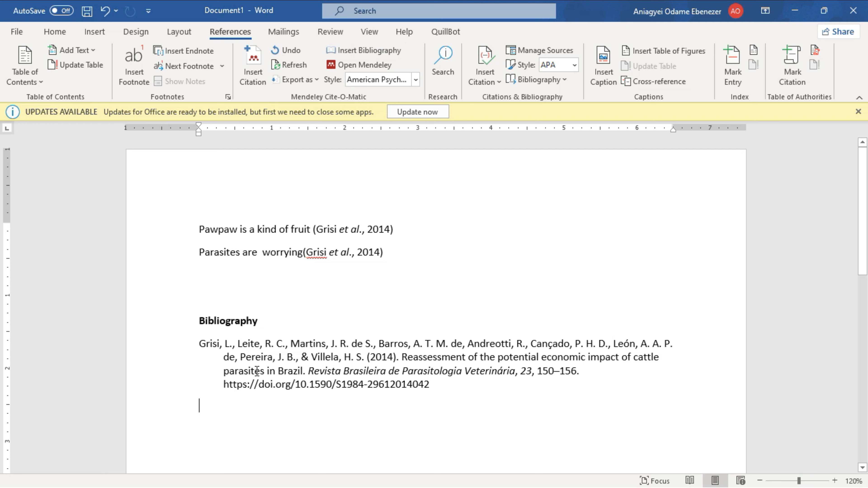
{"action": "left_click", "coordinate": [490, 394]}
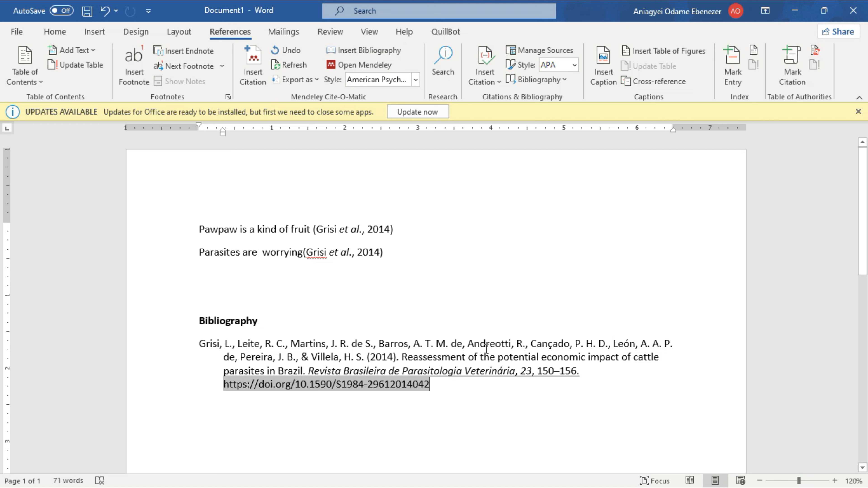
{"action": "left_click", "coordinate": [477, 400]}
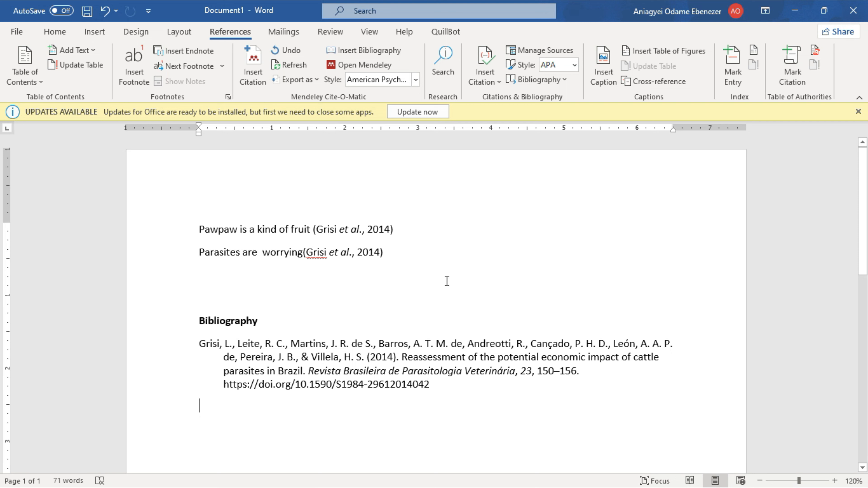
Step: Start a Mendeley citation on a new line below the second sentence and search the library for "pigs"
{"action": "left_click", "coordinate": [415, 251]}
{"action": "key", "text": "Return"}
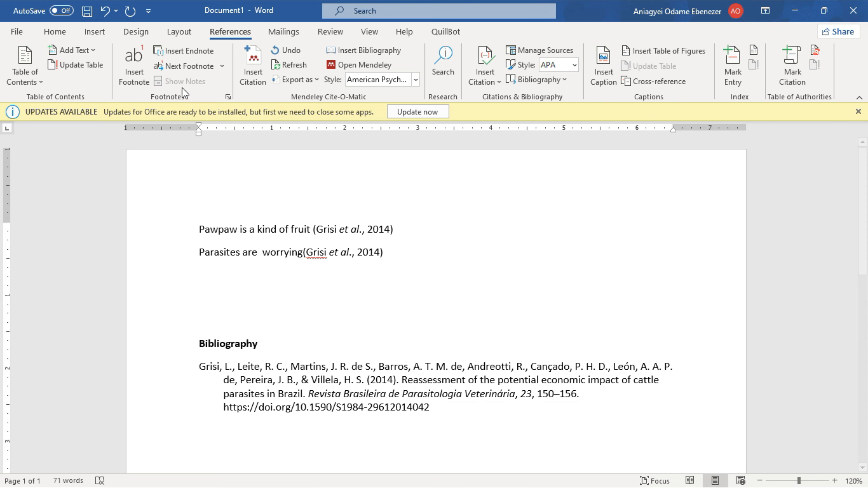
{"action": "left_click", "coordinate": [253, 65]}
{"action": "left_click", "coordinate": [295, 315]}
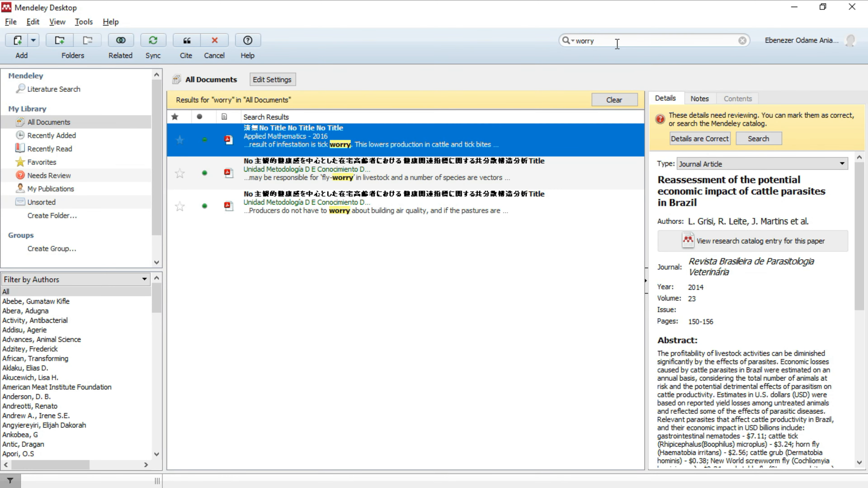
{"action": "left_click", "coordinate": [742, 40]}
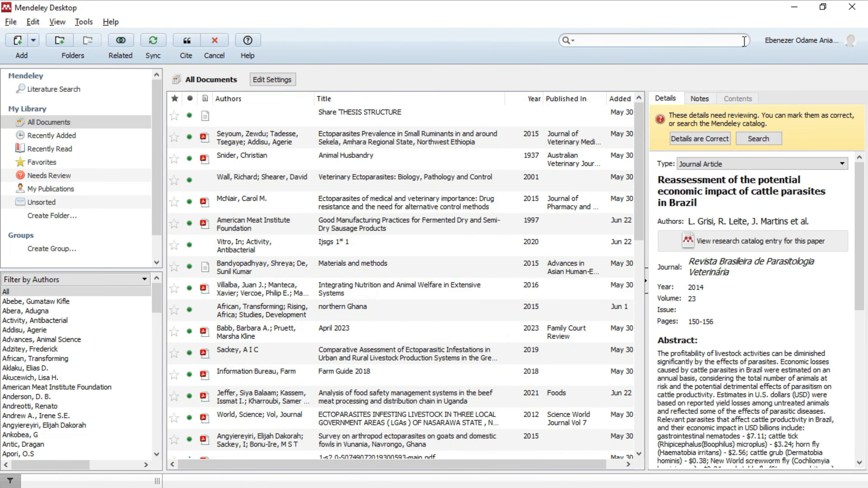
{"action": "type", "text": "pigs"}
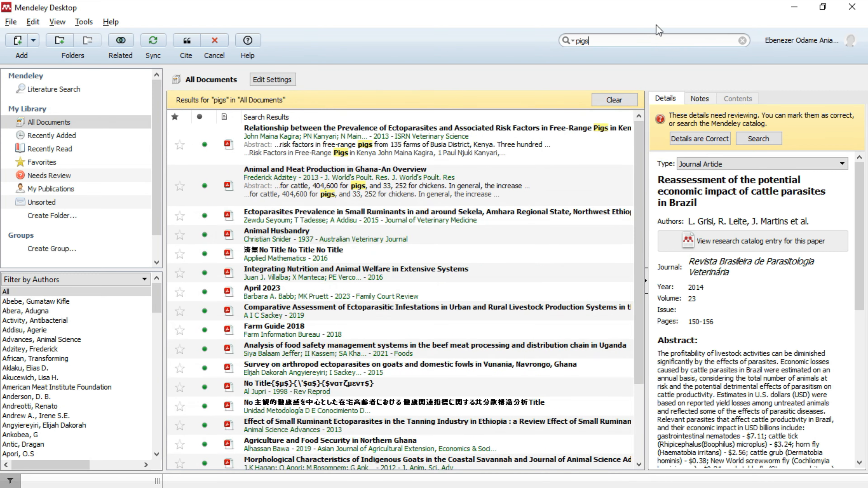
Step: Cite the 2013 paper on ectoparasite prevalence and risk factors in free-range pigs in Kenya in the Word document
{"action": "left_click", "coordinate": [388, 145]}
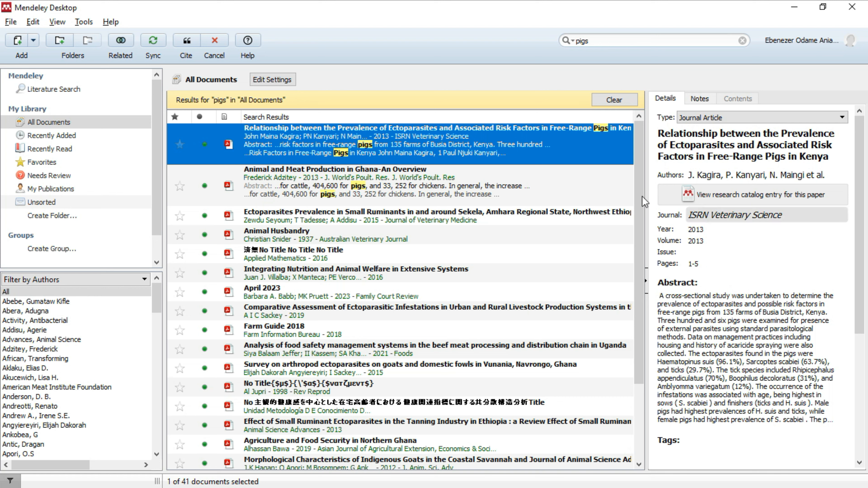
{"action": "scroll", "coordinate": [731, 342], "scroll_direction": "down", "scroll_amount": 4}
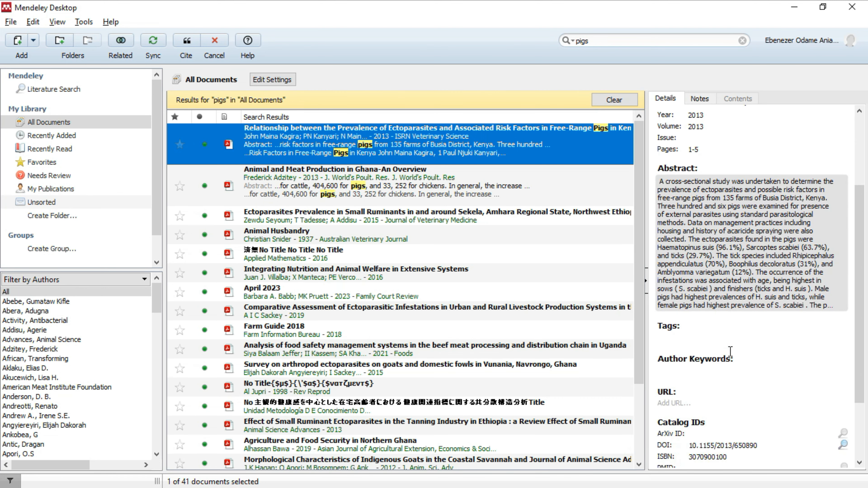
{"action": "scroll", "coordinate": [731, 352], "scroll_direction": "up", "scroll_amount": 5}
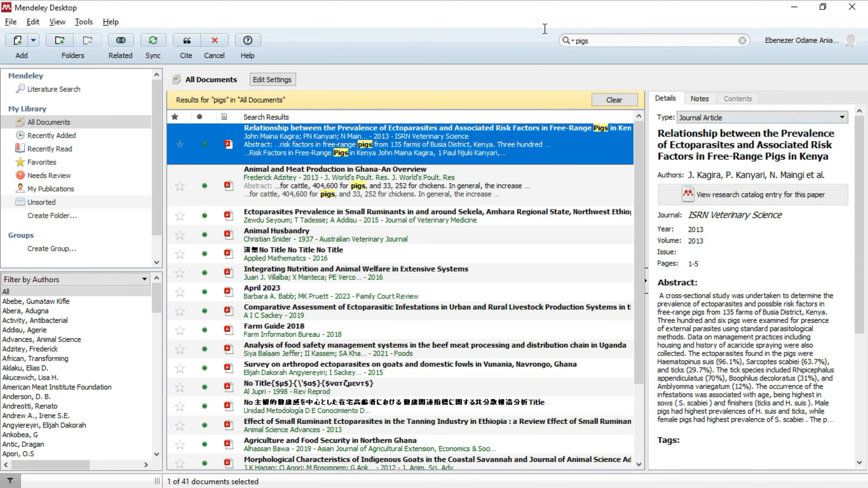
{"action": "left_click", "coordinate": [191, 45]}
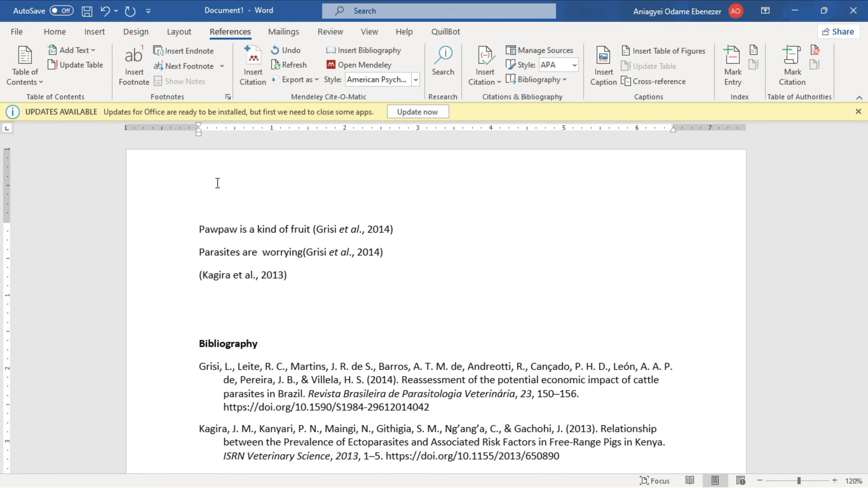
Step: Review the entries under the "Bibliography" heading by highlighting them, and place the cursor at the end of the third citation line
{"action": "scroll", "coordinate": [310, 287], "scroll_direction": "down", "scroll_amount": 2}
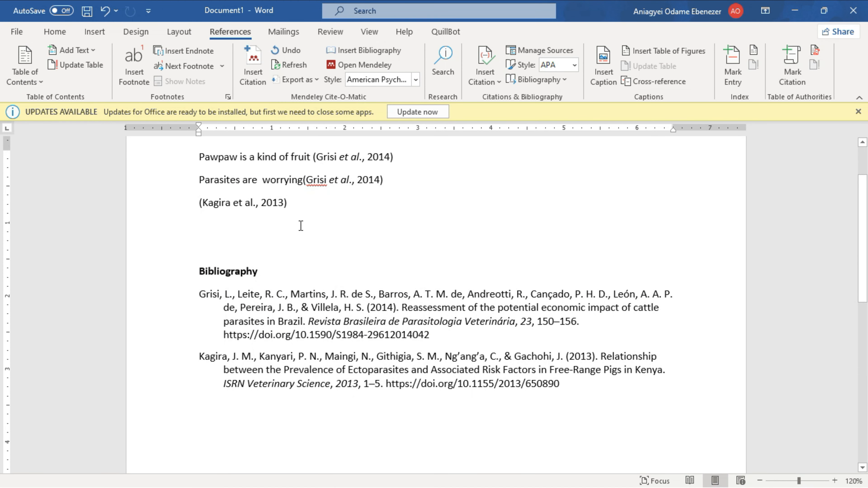
{"action": "scroll", "coordinate": [294, 236], "scroll_direction": "up", "scroll_amount": 1}
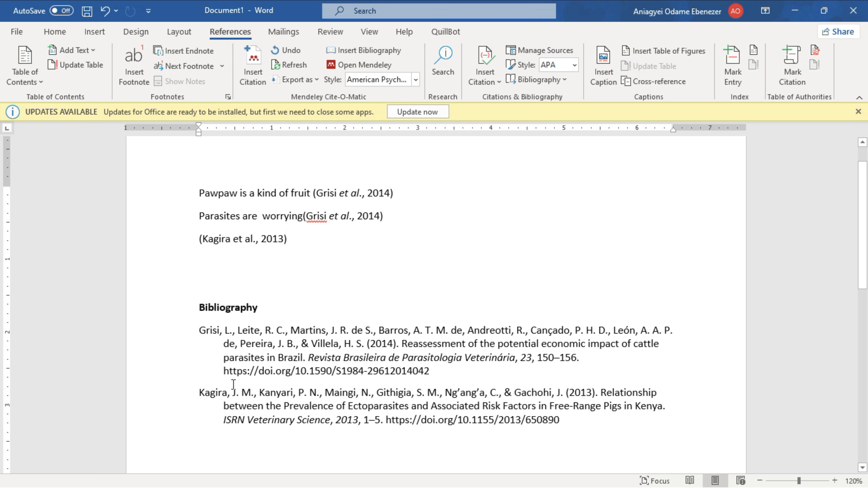
{"action": "left_click_drag", "start_coordinate": [167, 407], "coordinate": [167, 419]}
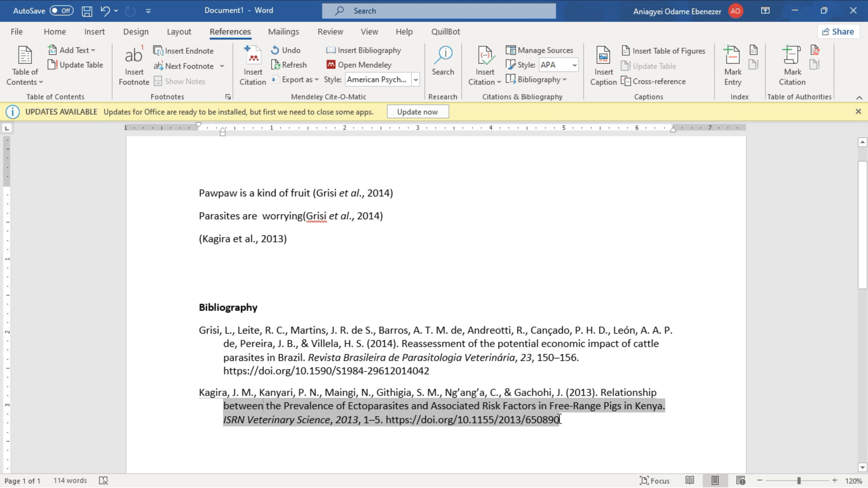
{"action": "left_click", "coordinate": [346, 338], "text": "shift"}
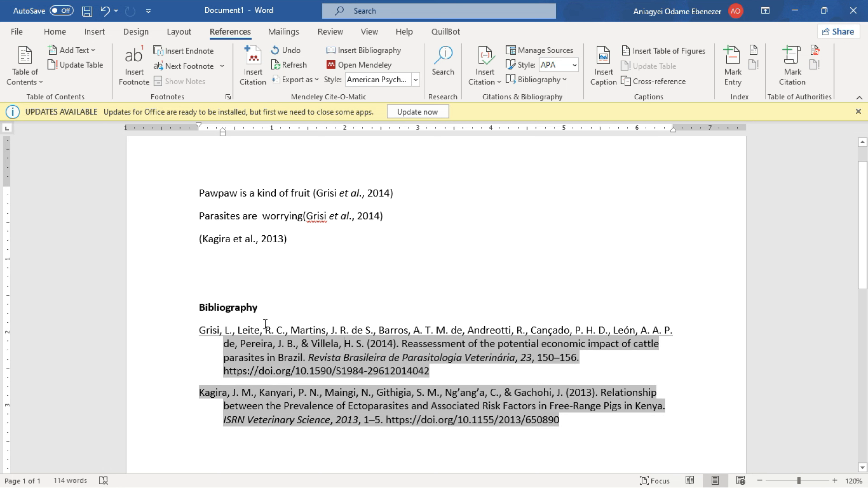
{"action": "left_click", "coordinate": [337, 270]}
{"action": "left_click", "coordinate": [343, 239]}
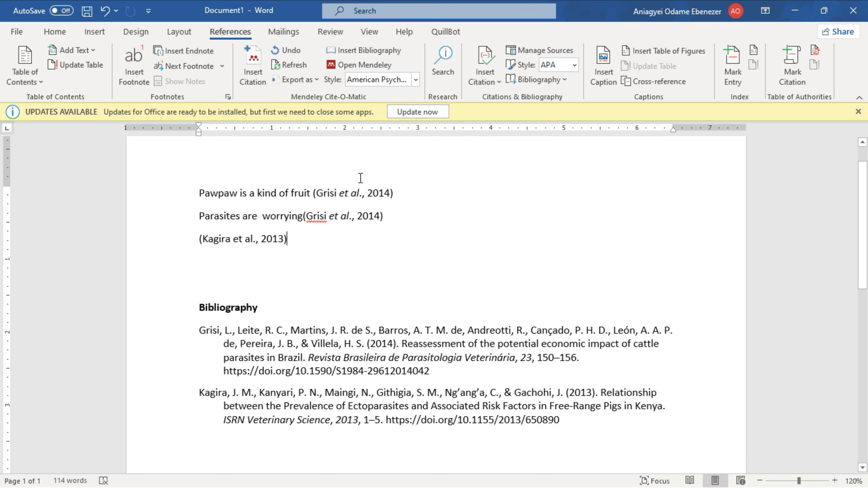